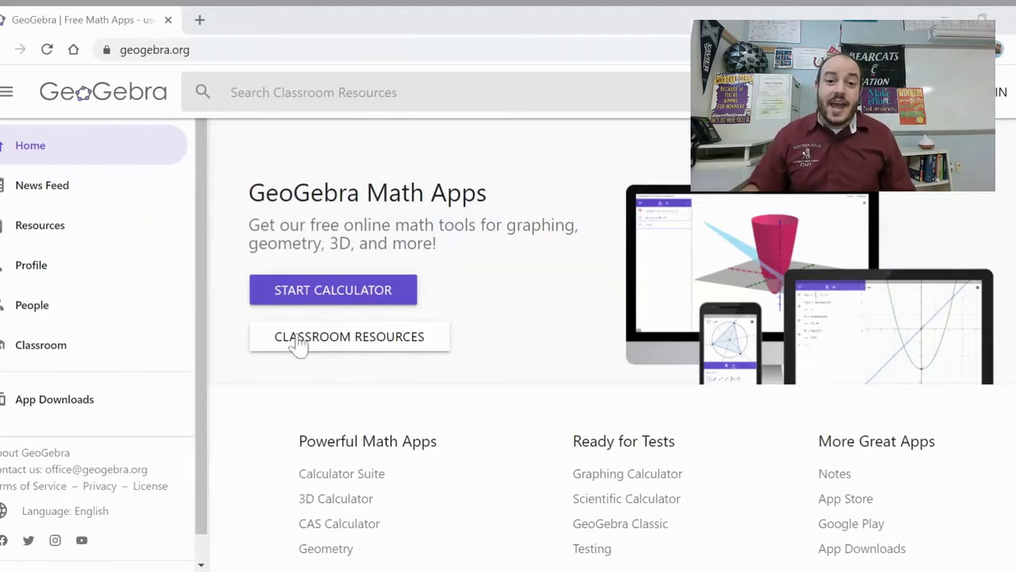
- Launch the online Calculator Suite and place the cursor in its empty algebra input row
left_click(386, 299)
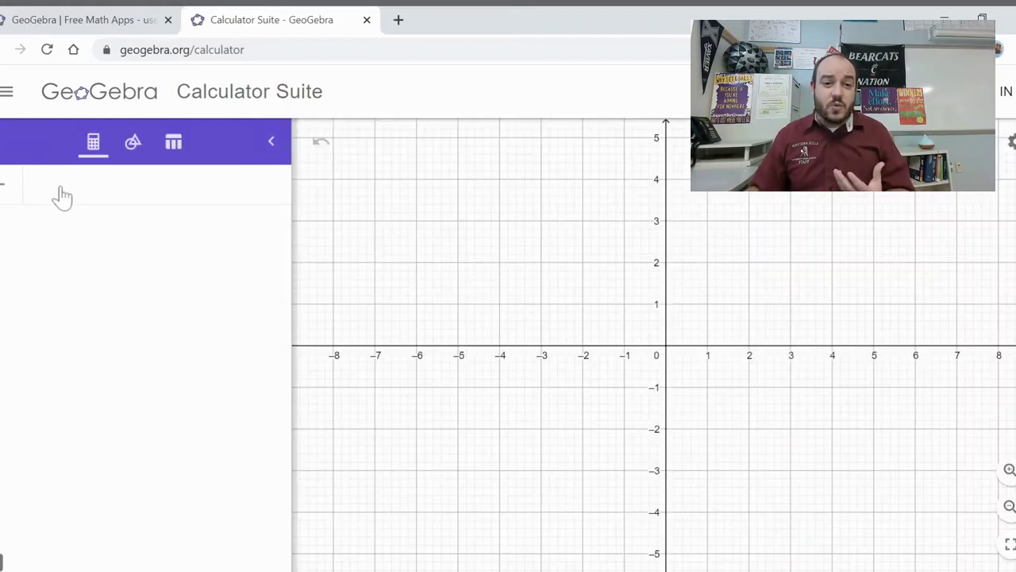
left_click(65, 195)
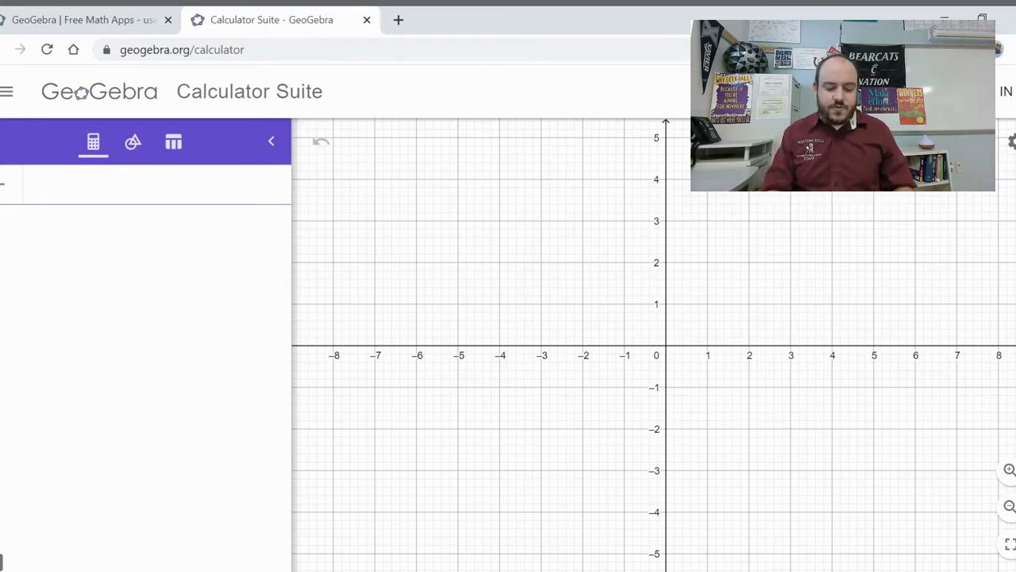
- Enter the stdev( <List of Raw Data> ) command from the 'std' suggestions
type("st")
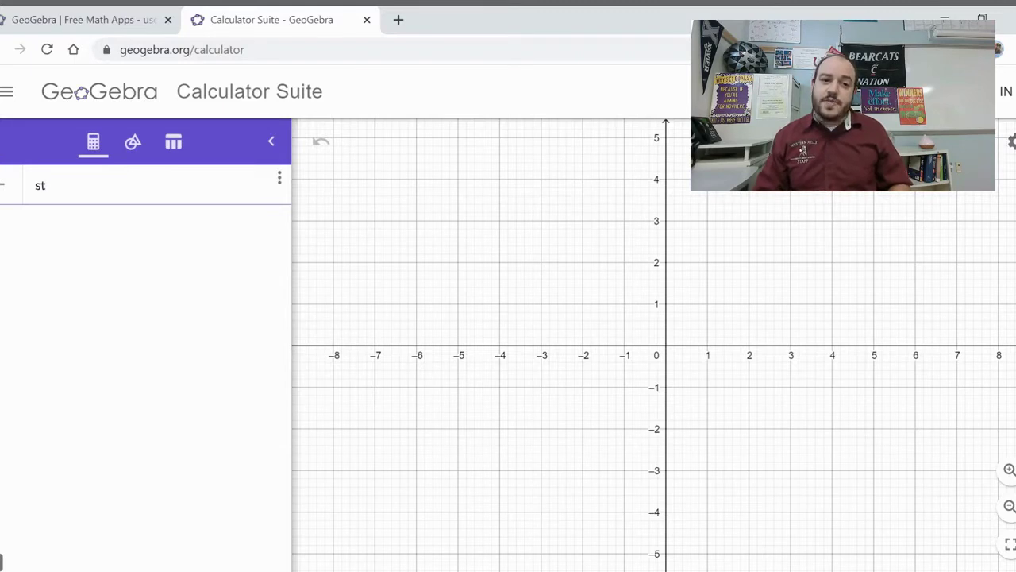
type("d")
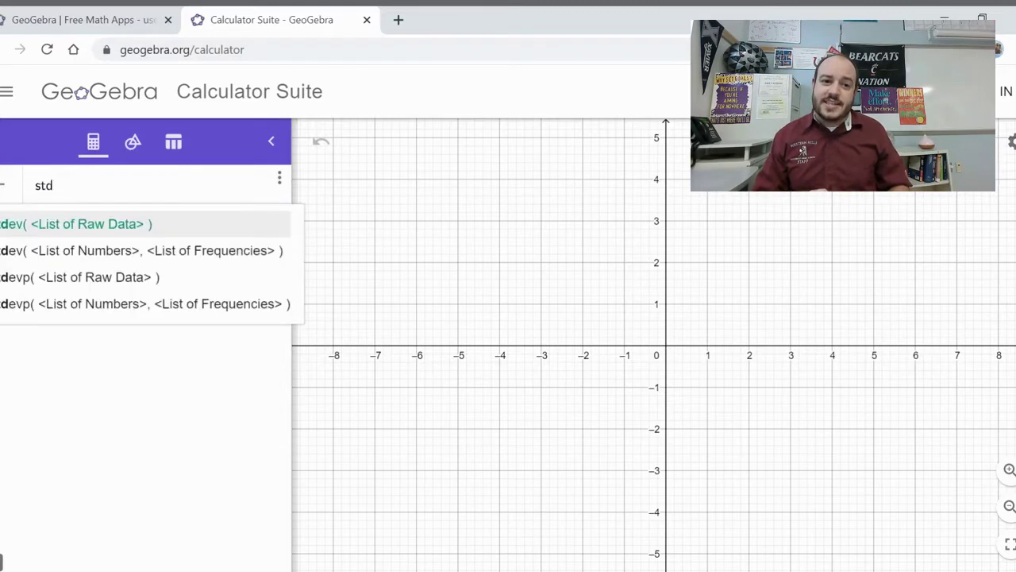
left_click(43, 229)
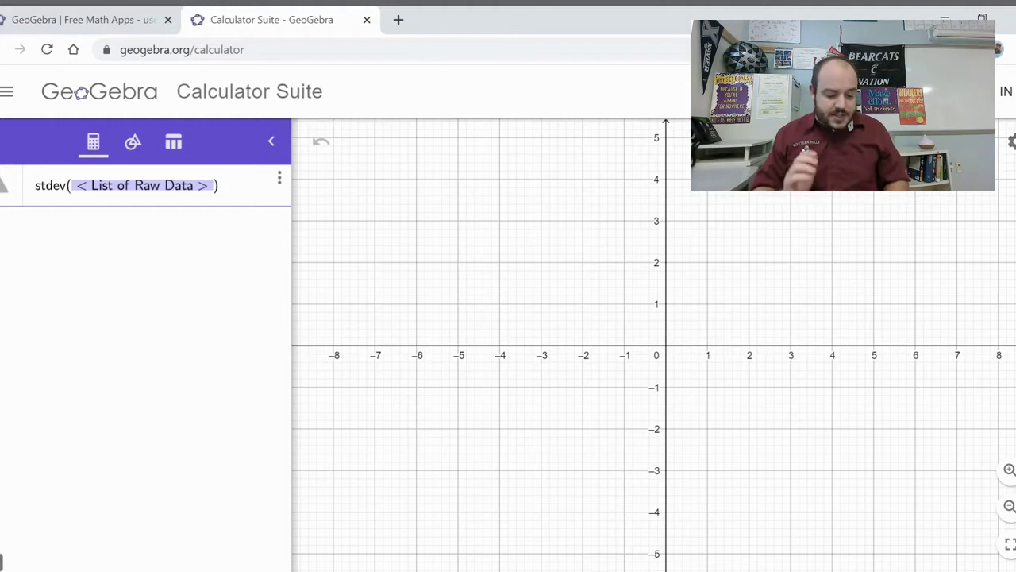
- Paste the ten data values into stdev() and insert commas after 41, 38 and 39
key("ctrl+v")
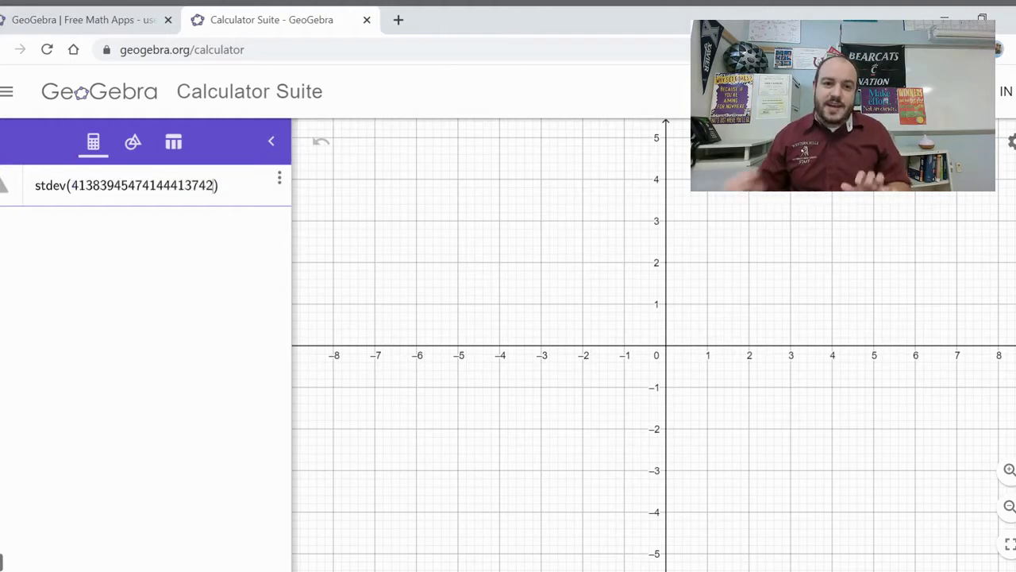
left_click(85, 189)
type(",")
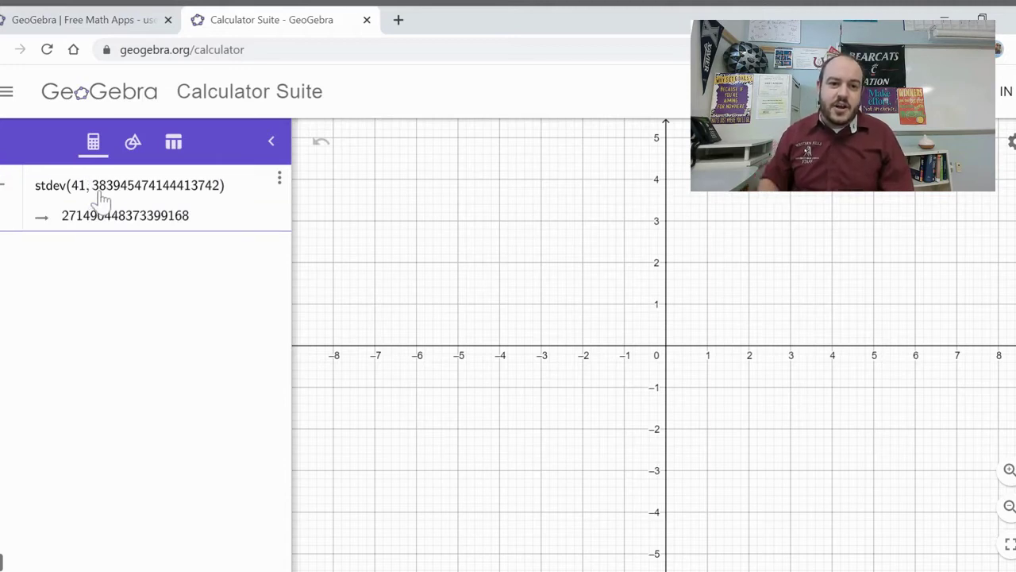
left_click(106, 188)
type(",")
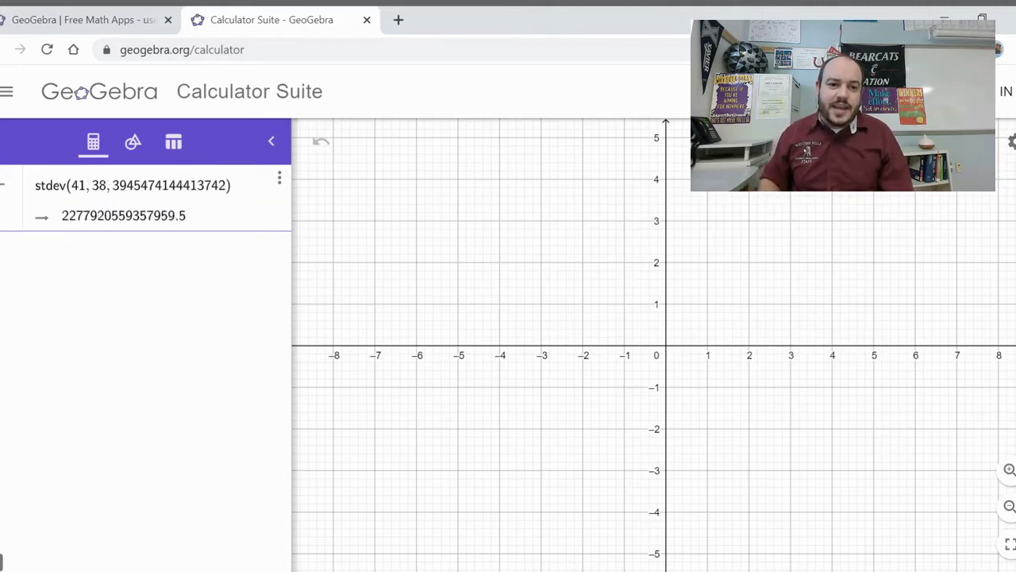
left_click(126, 186)
type(", 38")
type(", 45,")
- Comma-separate the remaining values, compute a = 3.1358146203711, and close the calculator tab
left_click(166, 186)
type(", 45, 47,")
left_click(188, 185)
type(", 47, 41,")
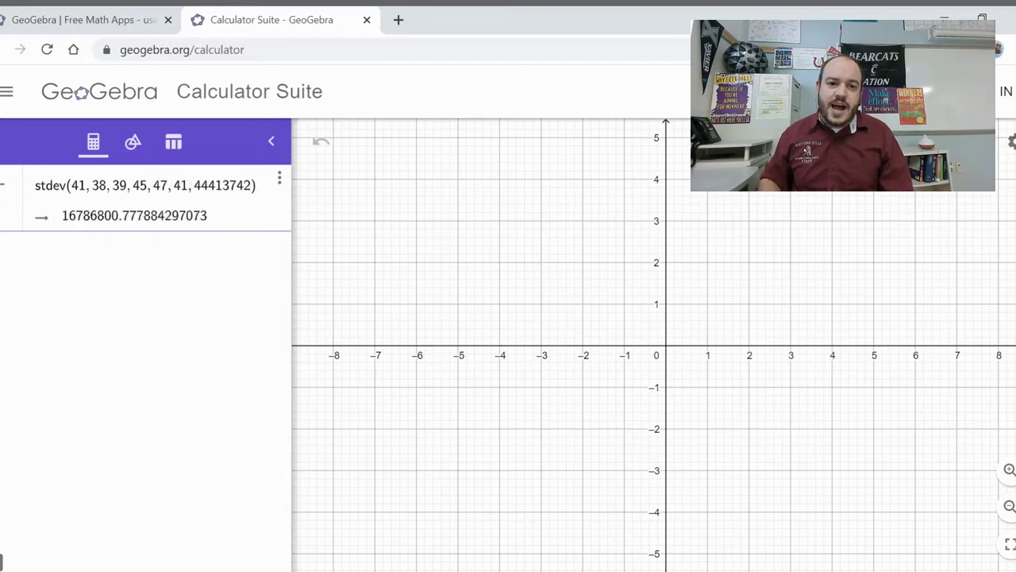
left_click(207, 185)
type(",")
left_click(229, 185)
type(", 41,")
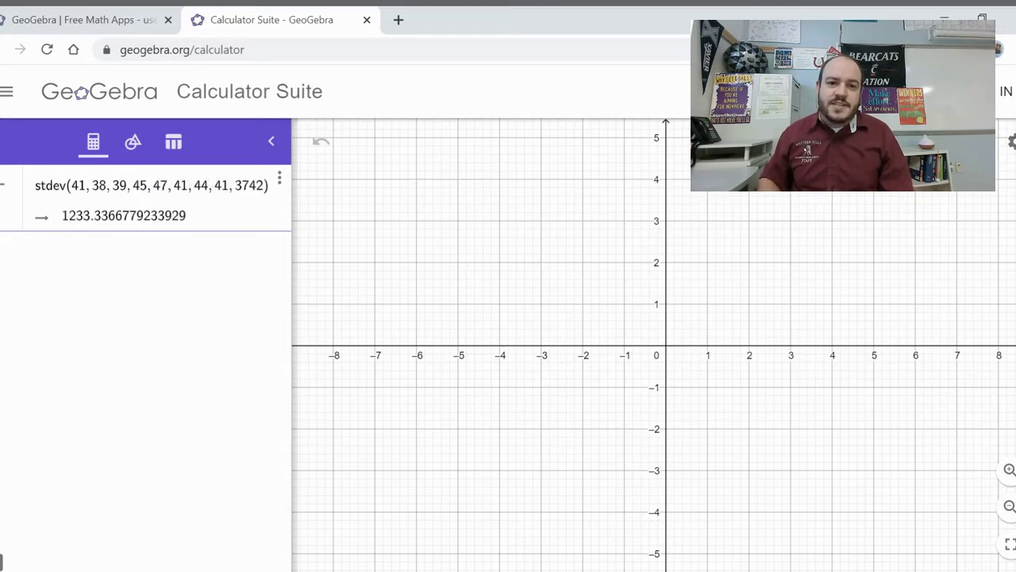
left_click(248, 185)
type(",")
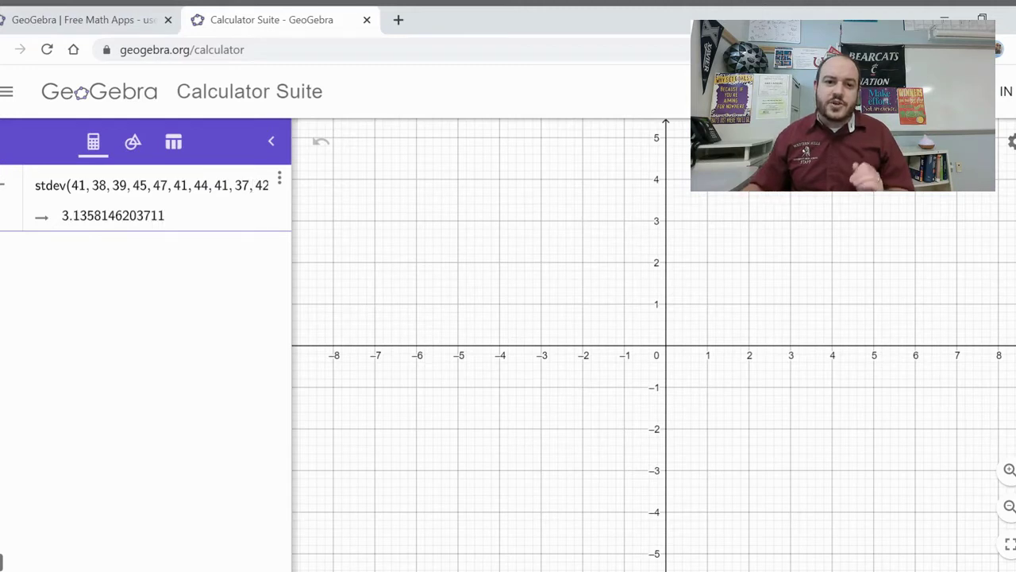
key("Return")
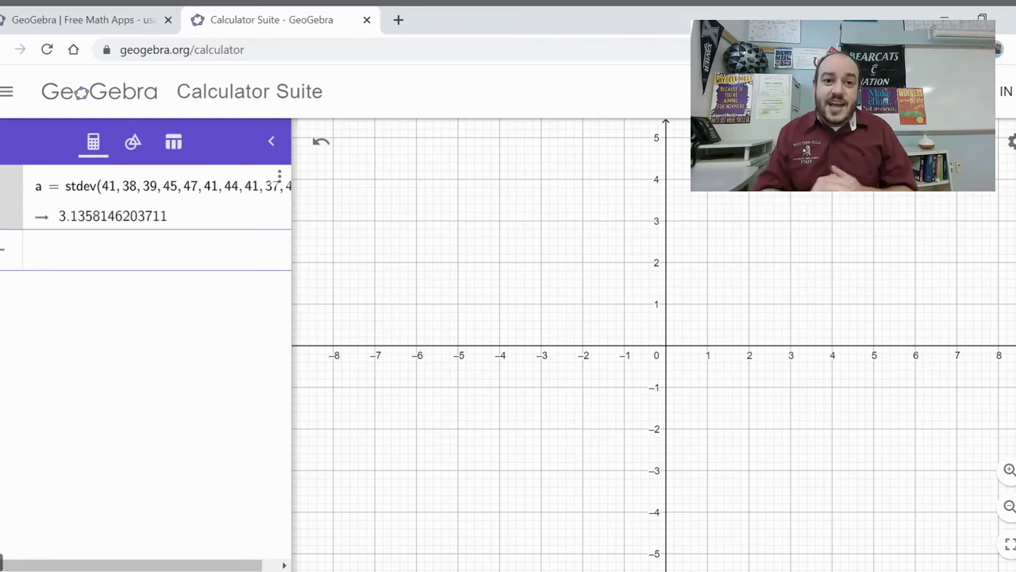
key("ctrl+w")
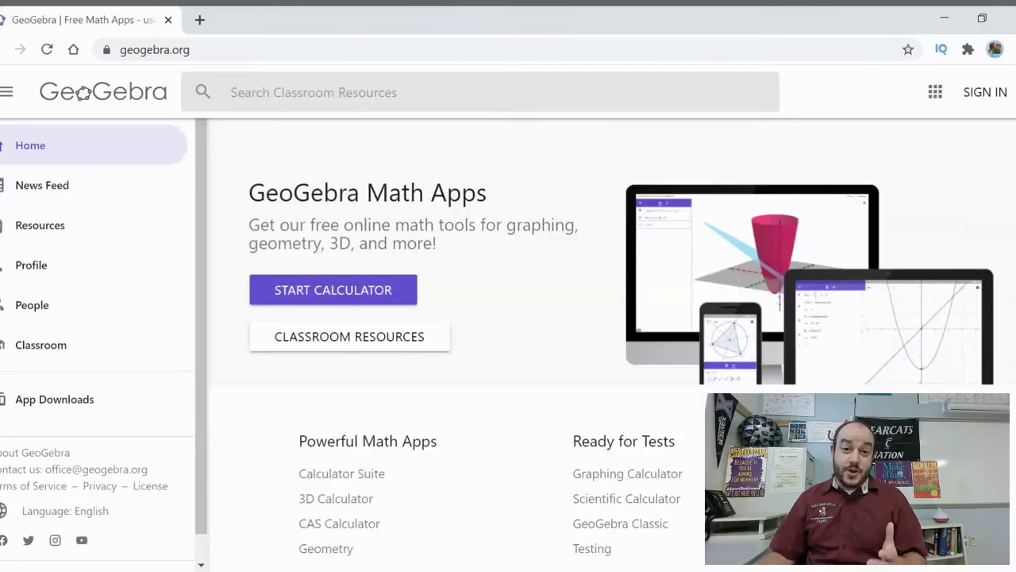
- Open GeoGebra Classic and switch it to the Spreadsheet perspective
left_click(627, 526)
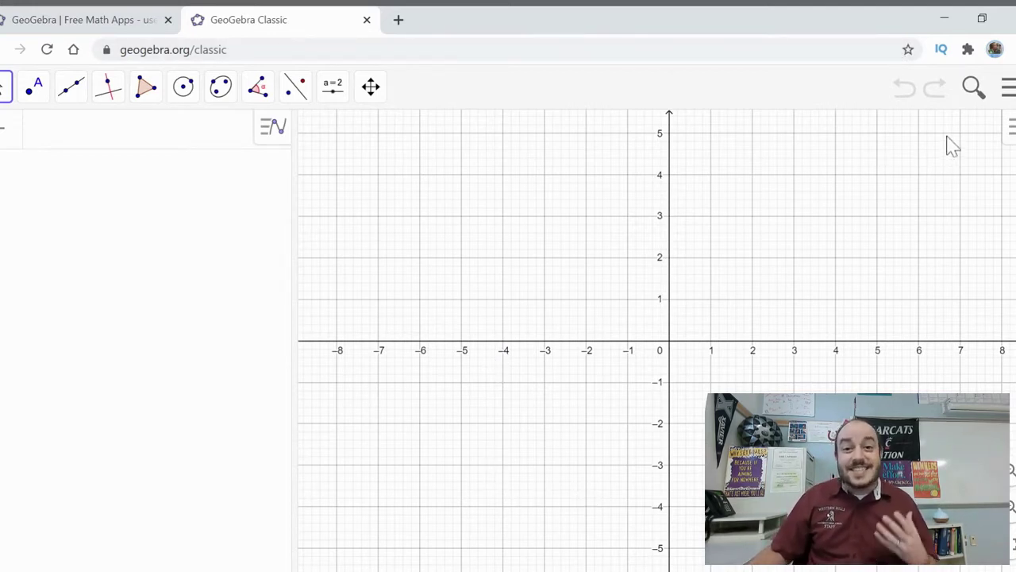
left_click(1008, 89)
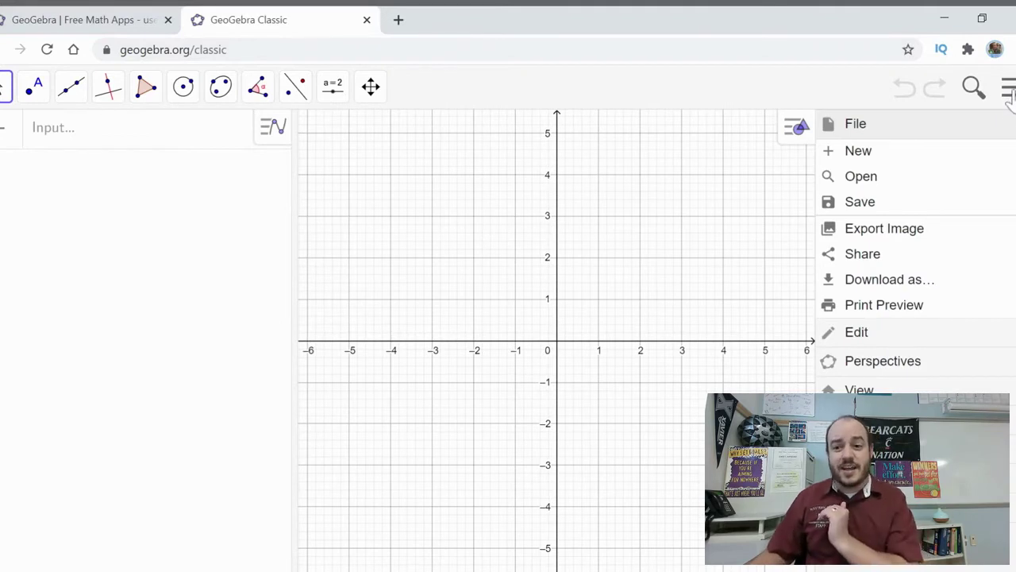
left_click(919, 367)
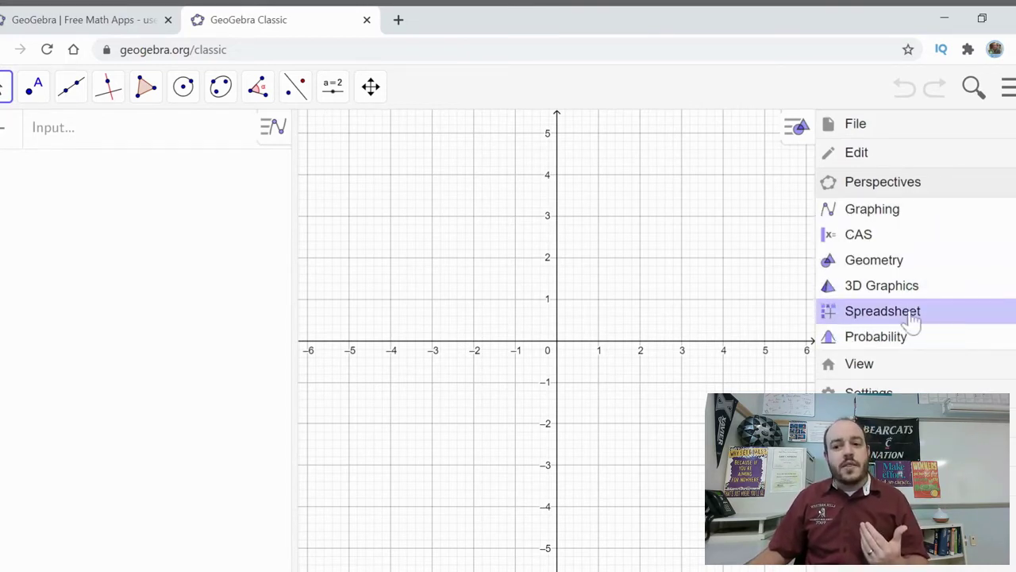
left_click(875, 314)
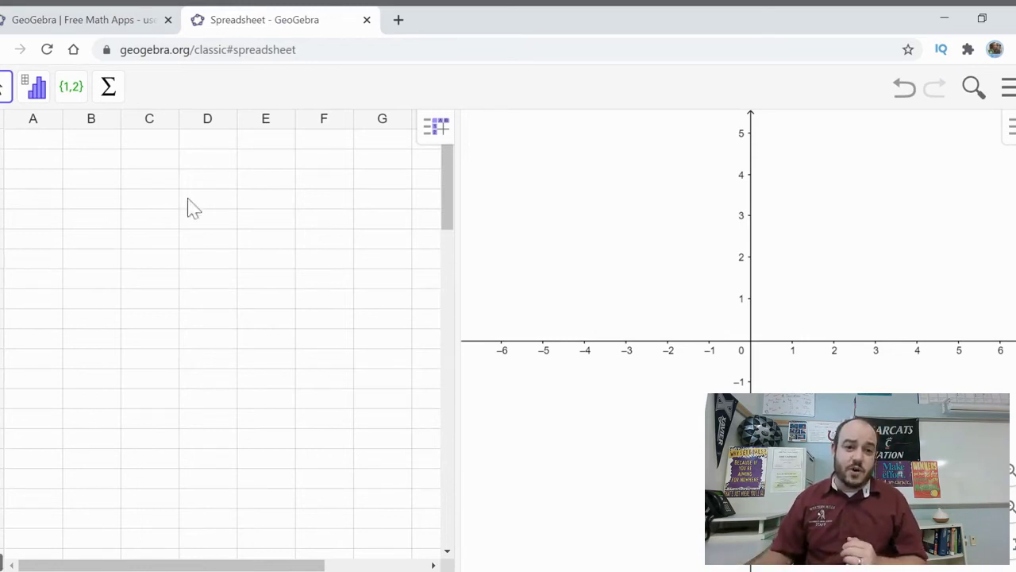
- Paste 41, 38, 39, 45, 47, 41, 44, 41, 37, 42 into A1:A10 and select column A
left_click(30, 141)
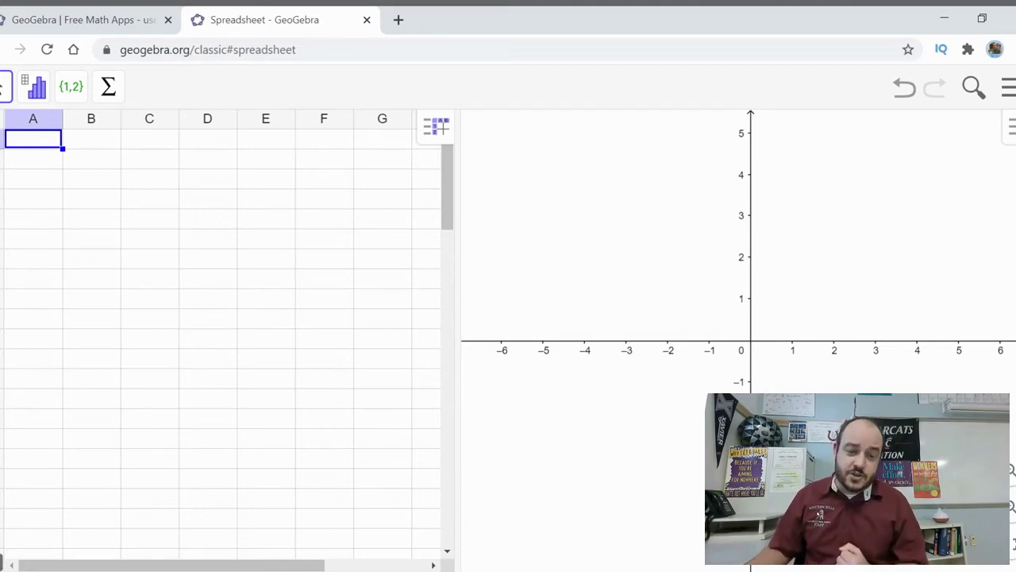
key("ctrl+v")
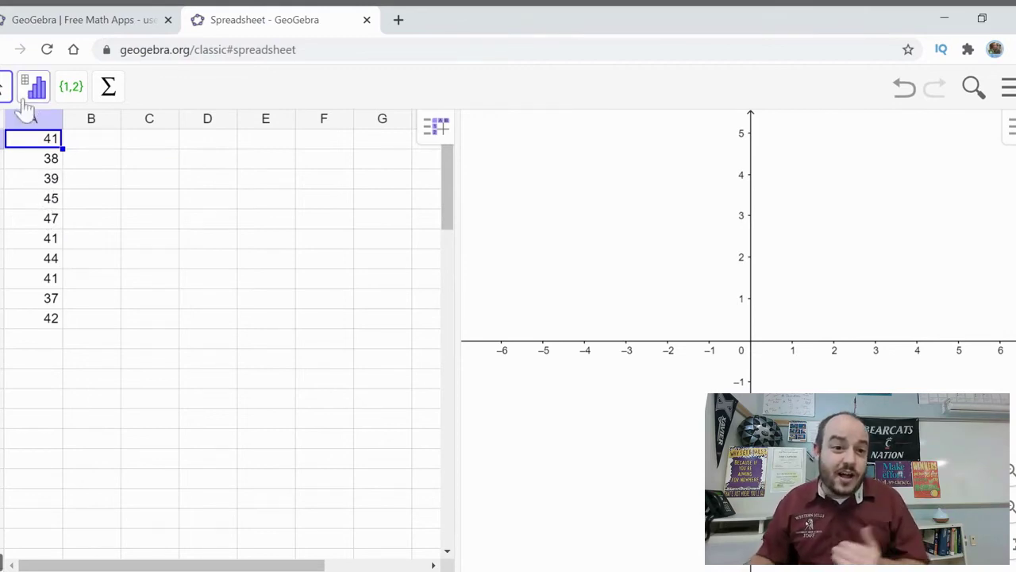
left_click_drag(31, 325, 27, 140)
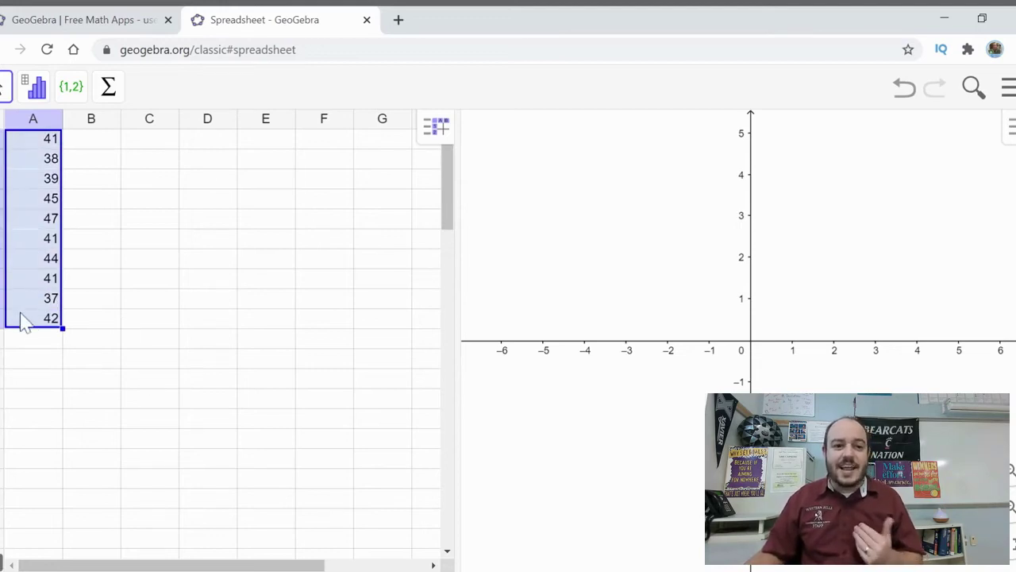
left_click(77, 324)
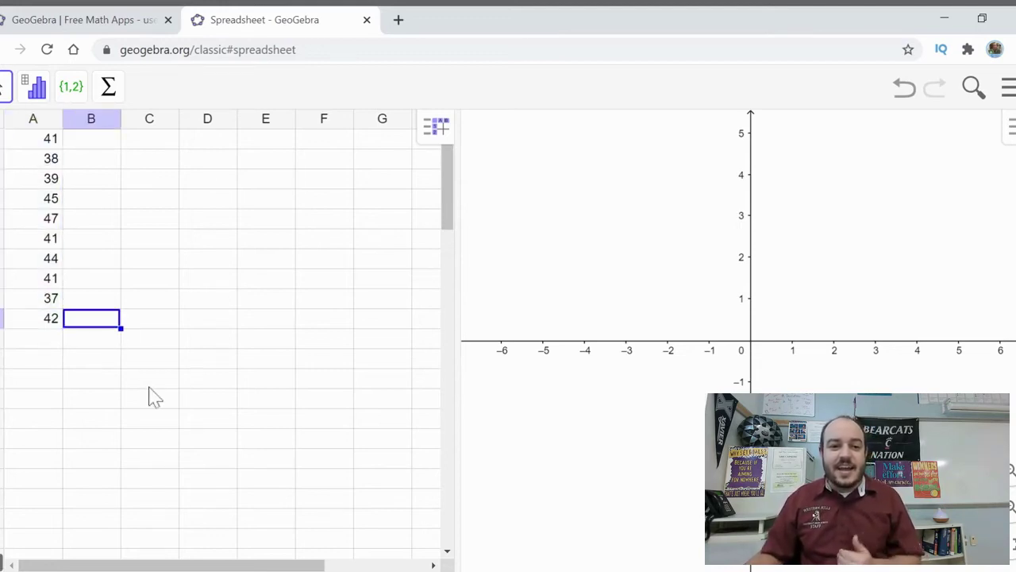
left_click(40, 124)
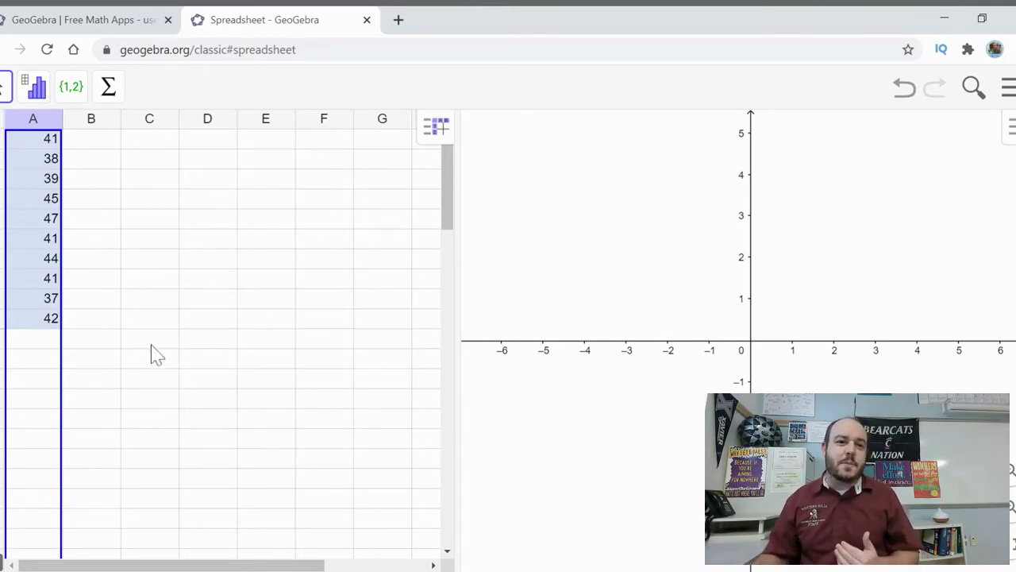
- Run One Variable Analysis on column A to get a histogram with width-2 bins from 37
left_click(33, 88)
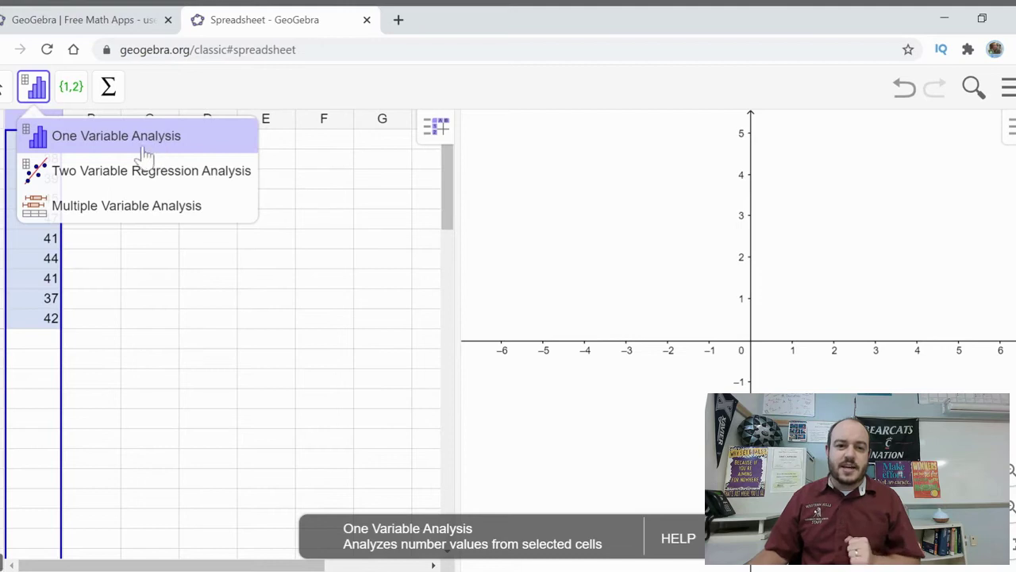
left_click(306, 247)
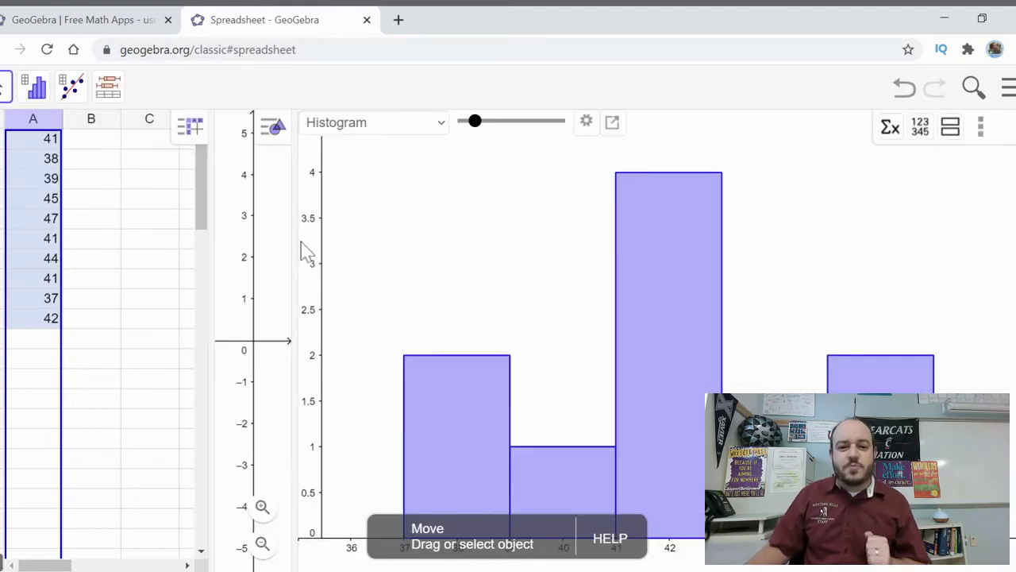
- Show the statistics table: n 10, mean 41.5, σ 2.9749, s 3.1358
left_click(890, 133)
left_click(867, 123)
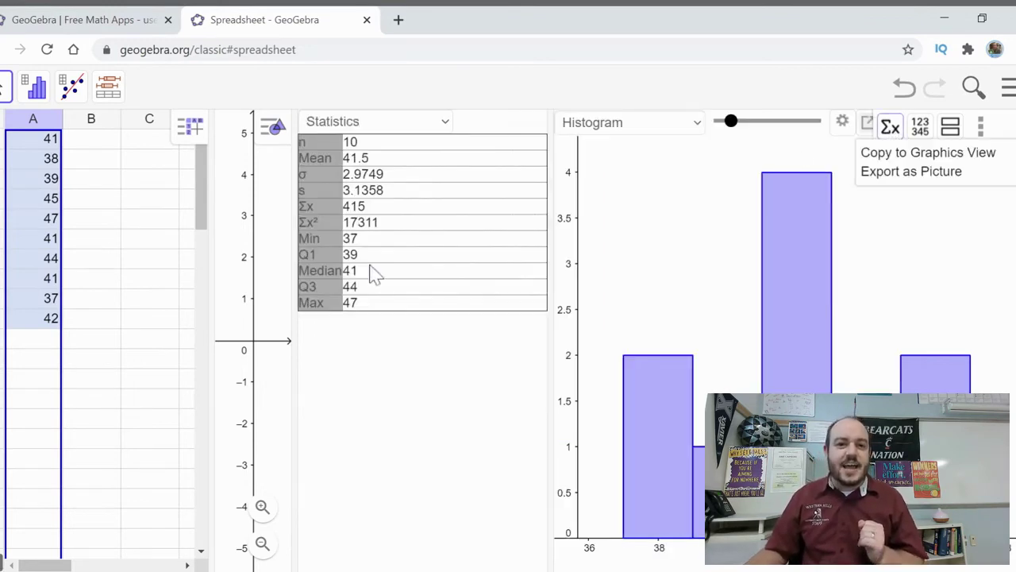